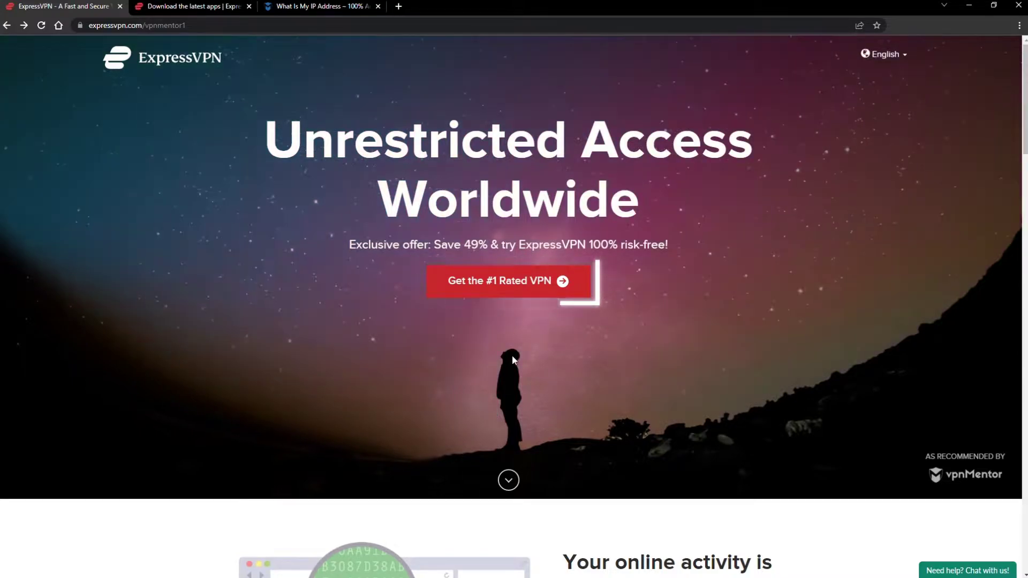
Step: Open the ExpressVPN plans page, then download and run the Windows installer
left_click(503, 286)
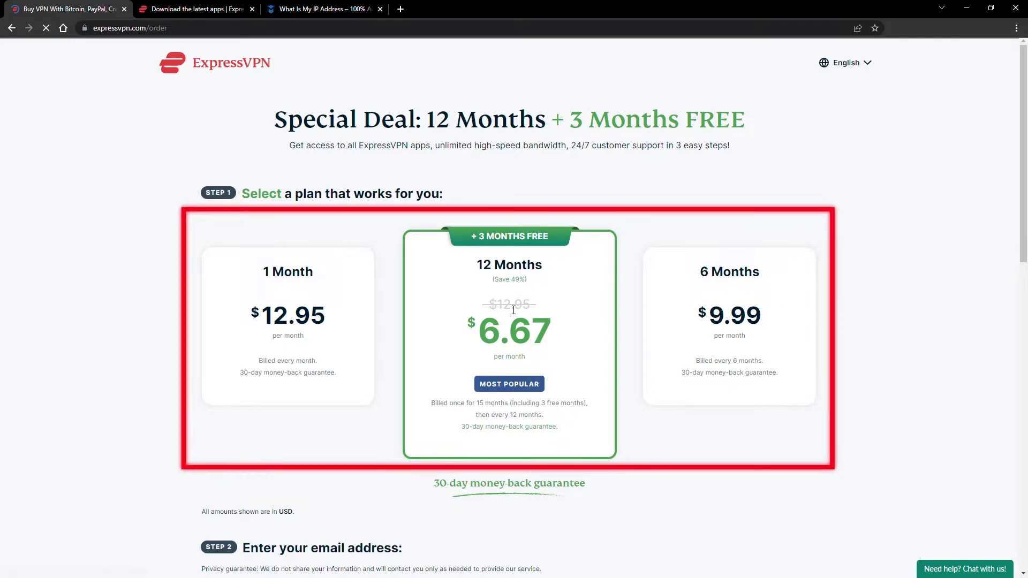
scroll(512, 310, "down", 2)
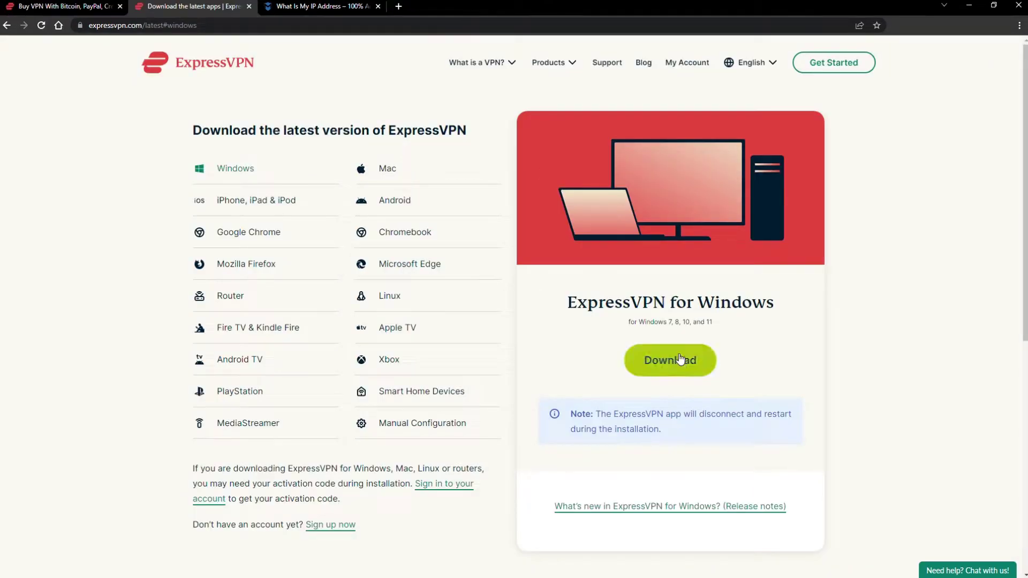
left_click(681, 358)
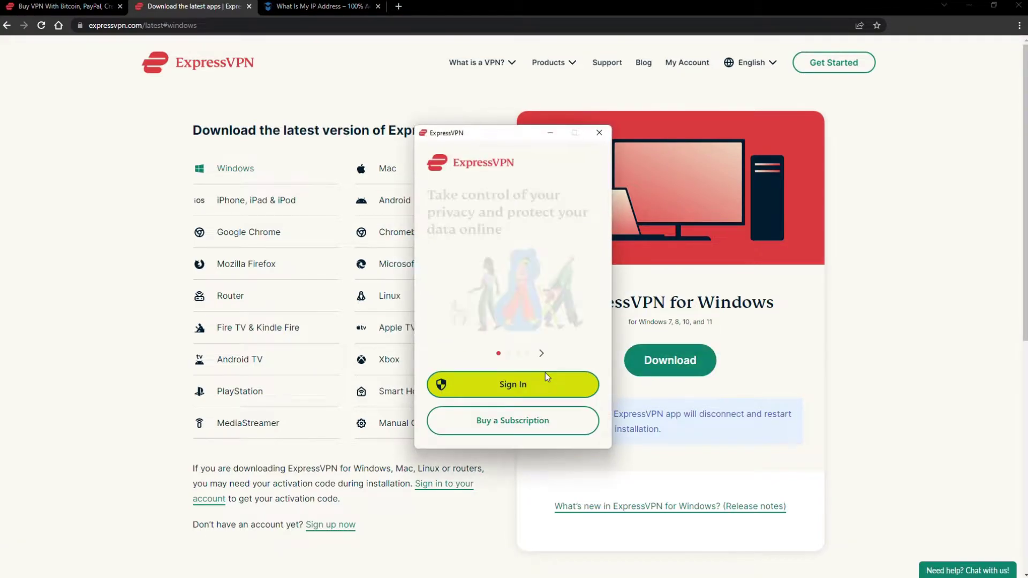
Step: Sign in with the activation code and dismiss the Launch on Startup and Help Improve prompts
left_click(503, 383)
left_click(512, 261)
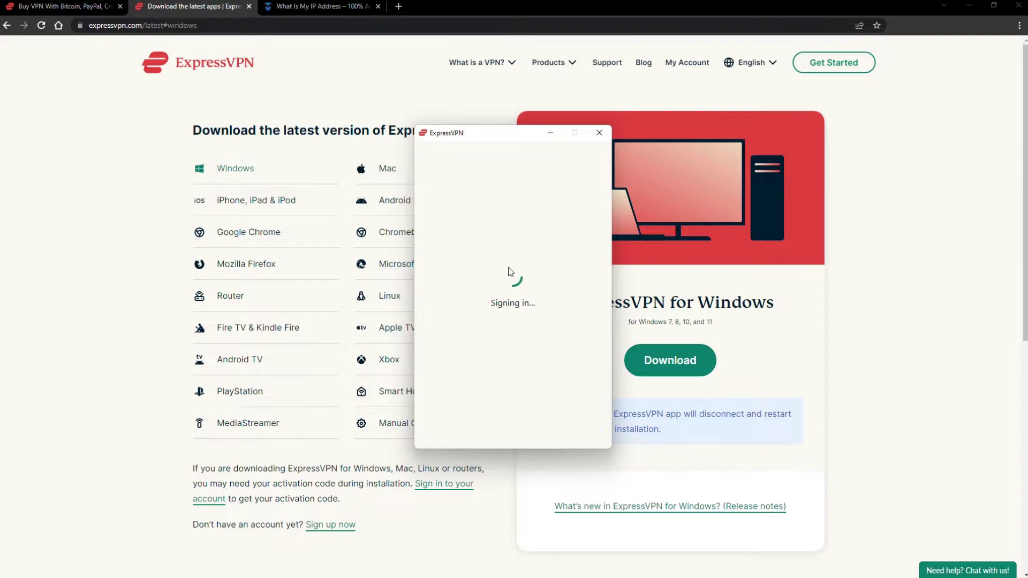
left_click(514, 383)
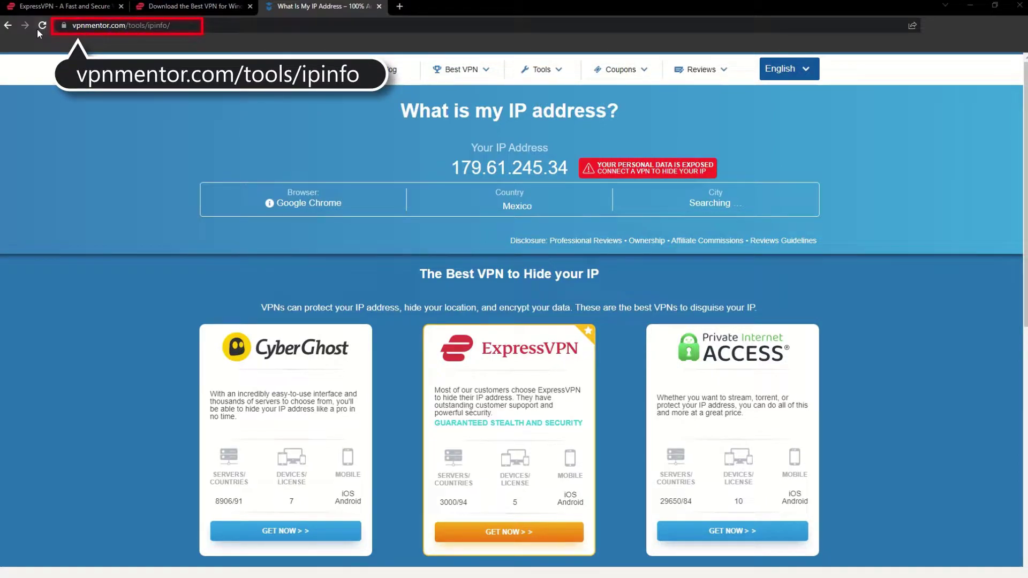
Step: Reload vpnMentor to show the Serbian IP 141.98.103.155, then bring ExpressVPN forward
left_click(42, 25)
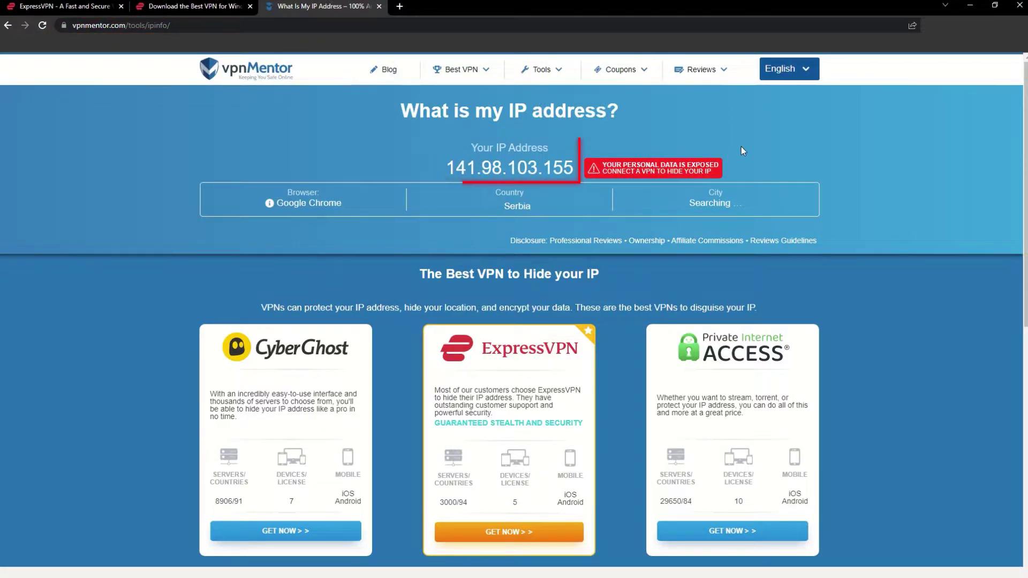
key("alt+Tab")
Step: Search all locations for 'Bra', select Brazil, and connect to Brazil - 2
left_click(588, 325)
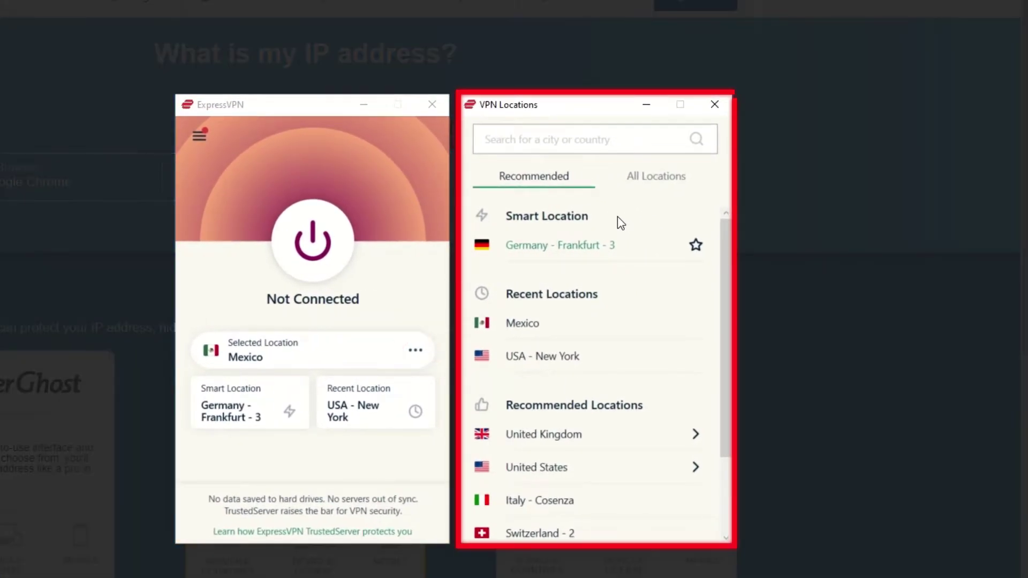
left_click(657, 176)
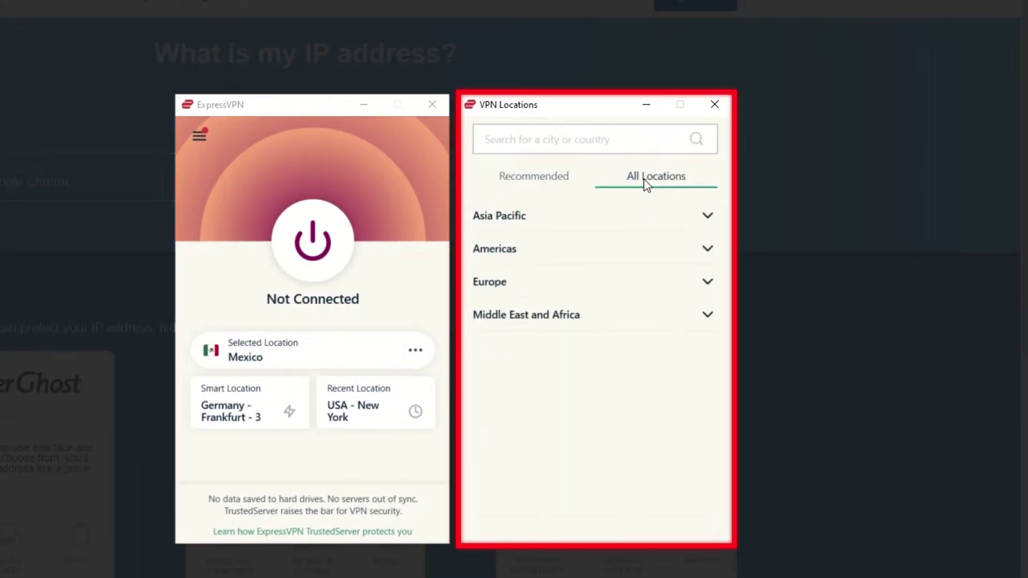
left_click(705, 250)
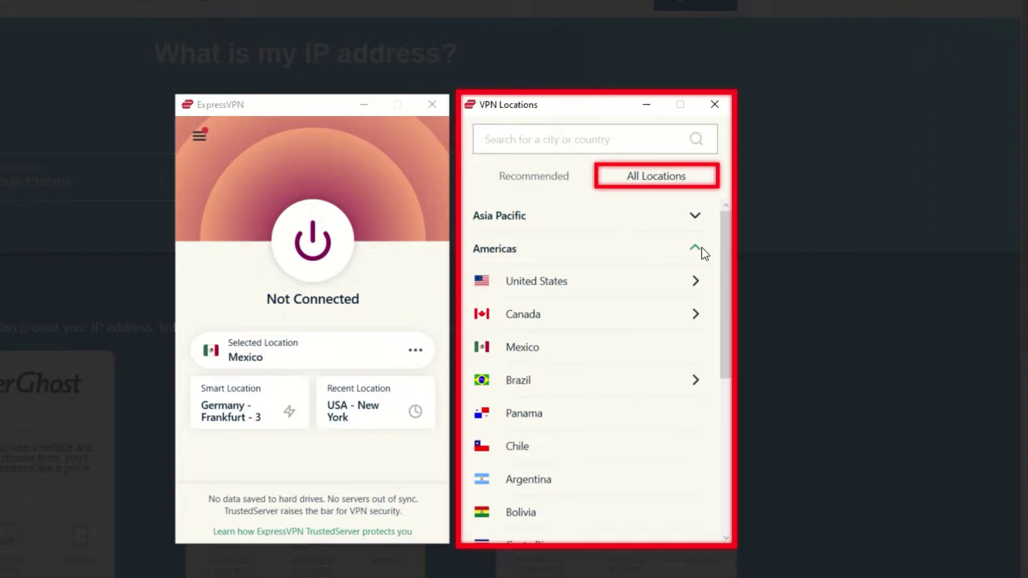
left_click(586, 139)
type("B")
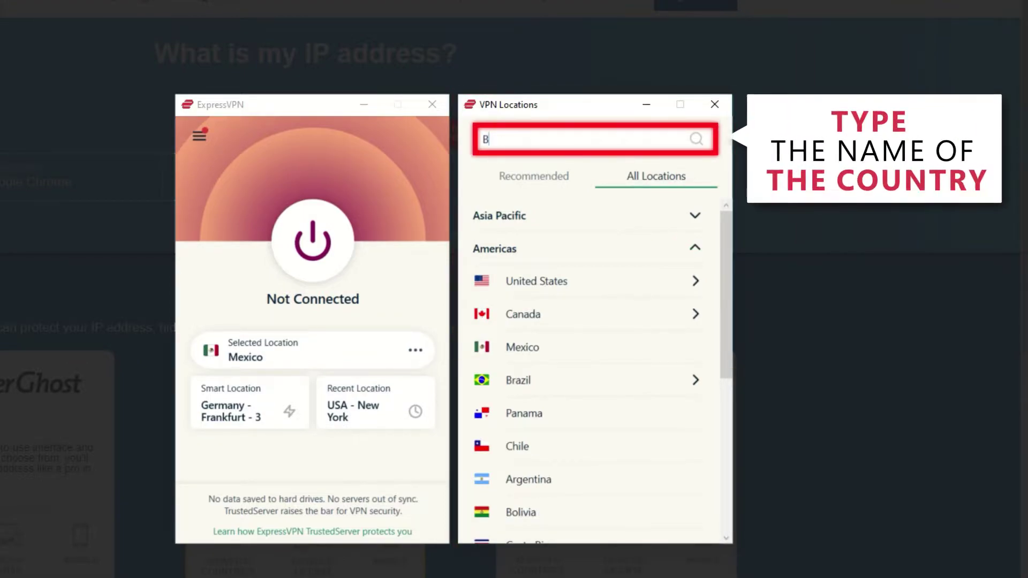
type("ra")
left_click(583, 177)
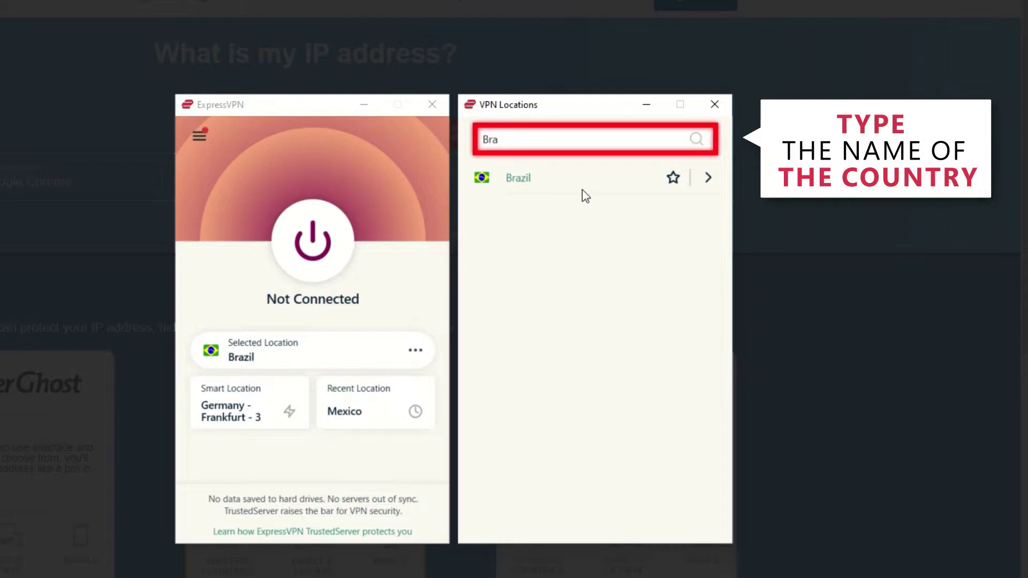
left_click(312, 241)
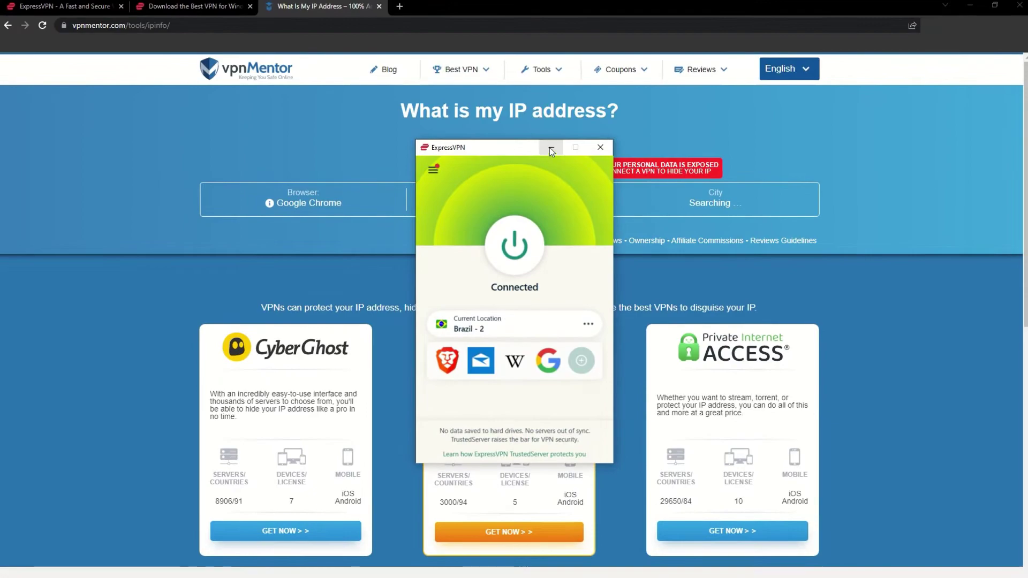
Step: Minimize the ExpressVPN window to bring the vpnMentor IP checker page forward
left_click(549, 148)
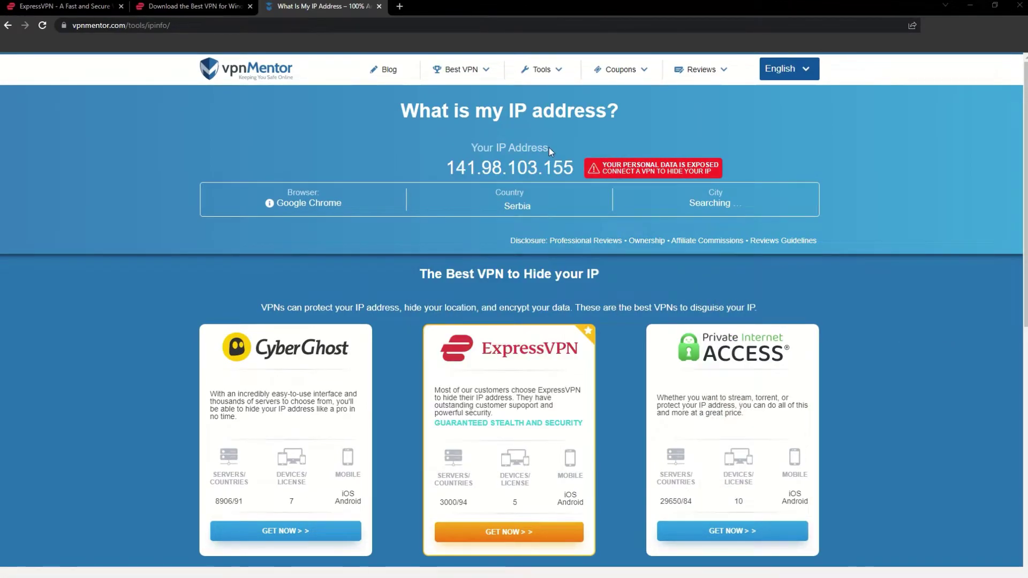